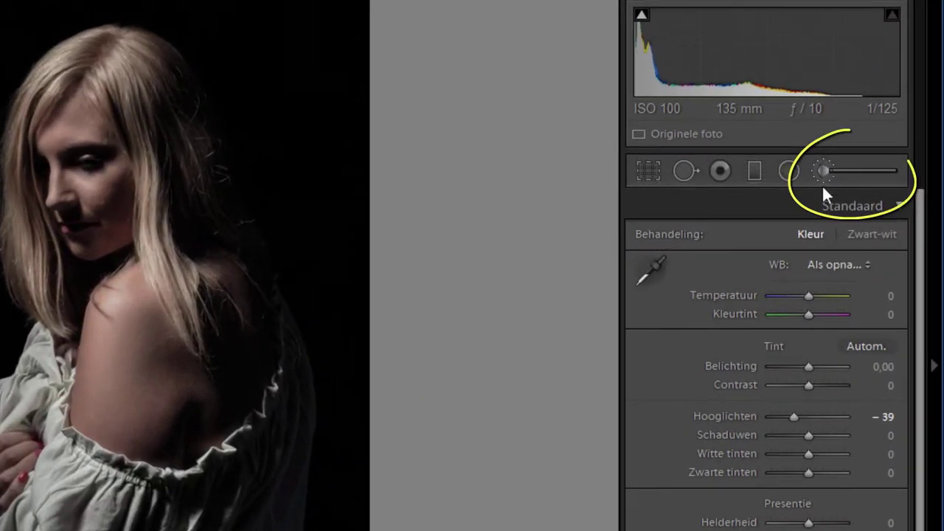
# - Create a new brush mask with size 21,4, density 23, Highlights 100 and Whites 41
pyautogui.click(839, 174)
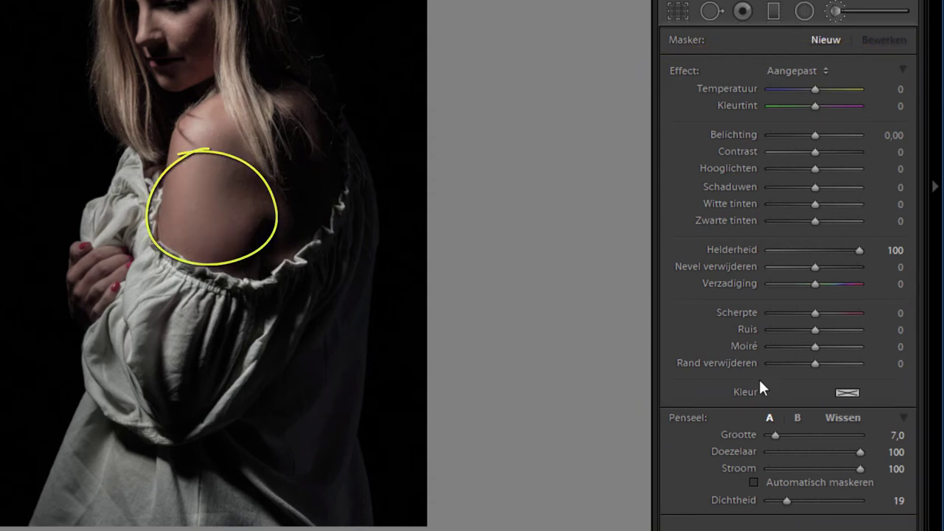
pyautogui.moveTo(776, 435)
pyautogui.mouseDown()
pyautogui.moveTo(801, 434)
pyautogui.moveTo(788, 436)
pyautogui.mouseUp()
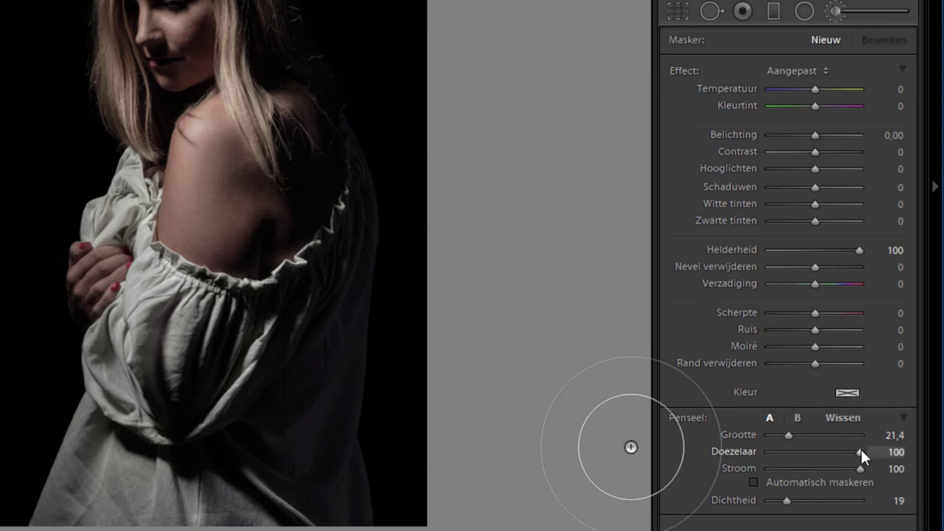
pyautogui.moveTo(860, 451)
pyautogui.mouseDown()
pyautogui.moveTo(766, 454)
pyautogui.moveTo(863, 458)
pyautogui.mouseUp()
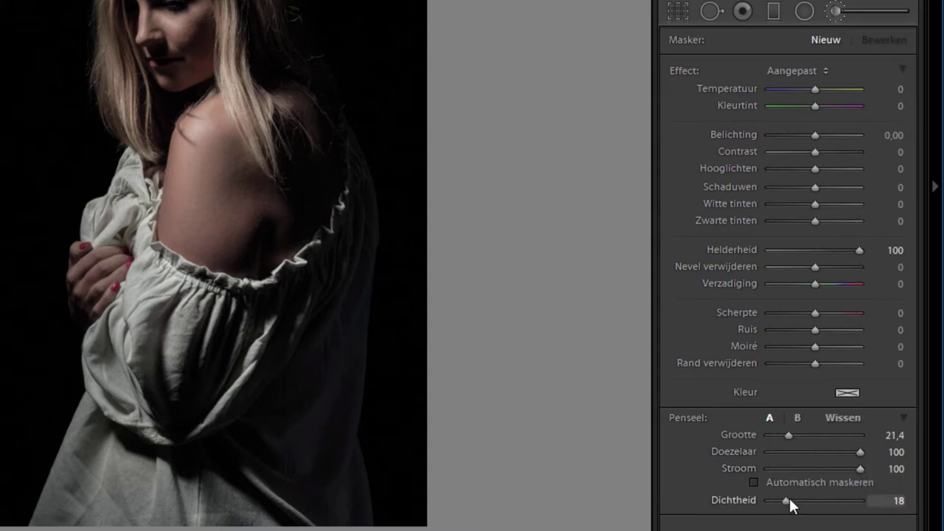
pyautogui.moveTo(787, 500)
pyautogui.mouseDown()
pyautogui.moveTo(831, 503)
pyautogui.moveTo(796, 503)
pyautogui.mouseUp()
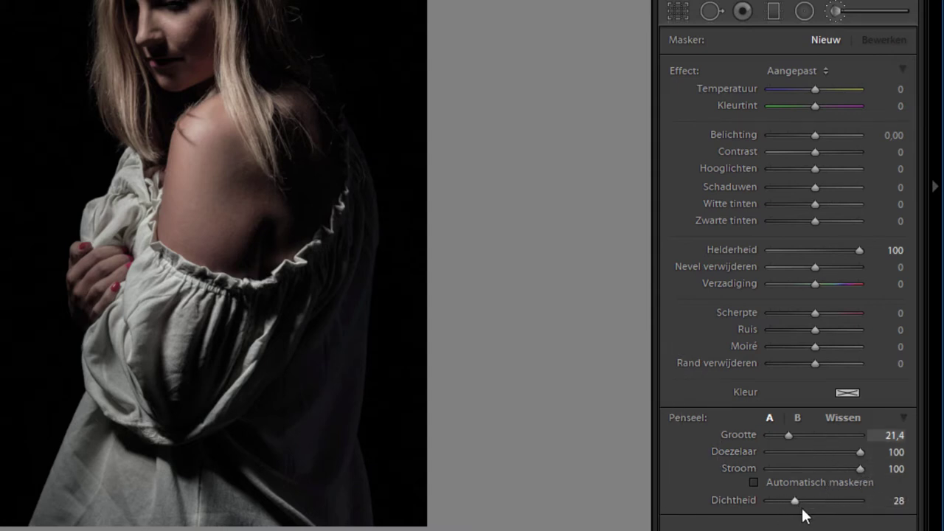
pyautogui.moveTo(795, 502); pyautogui.dragTo(789, 501)
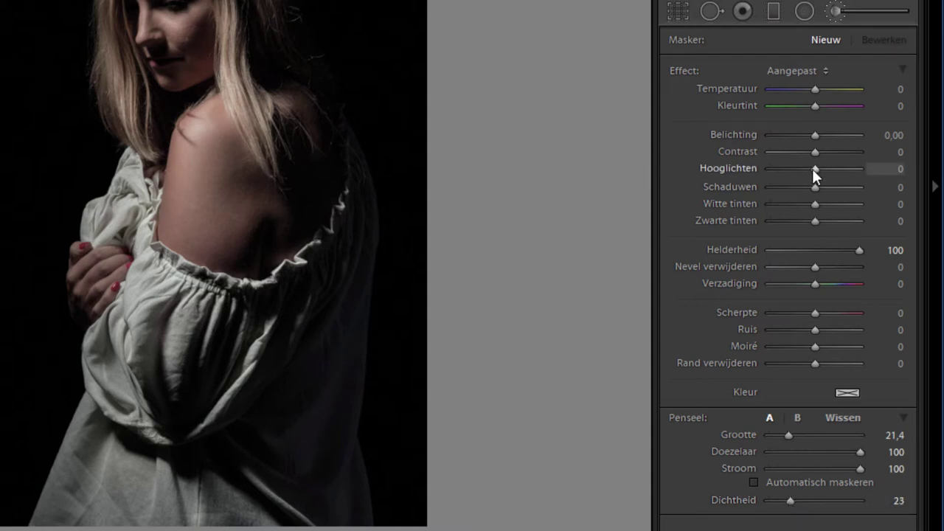
pyautogui.moveTo(815, 169); pyautogui.dragTo(877, 172)
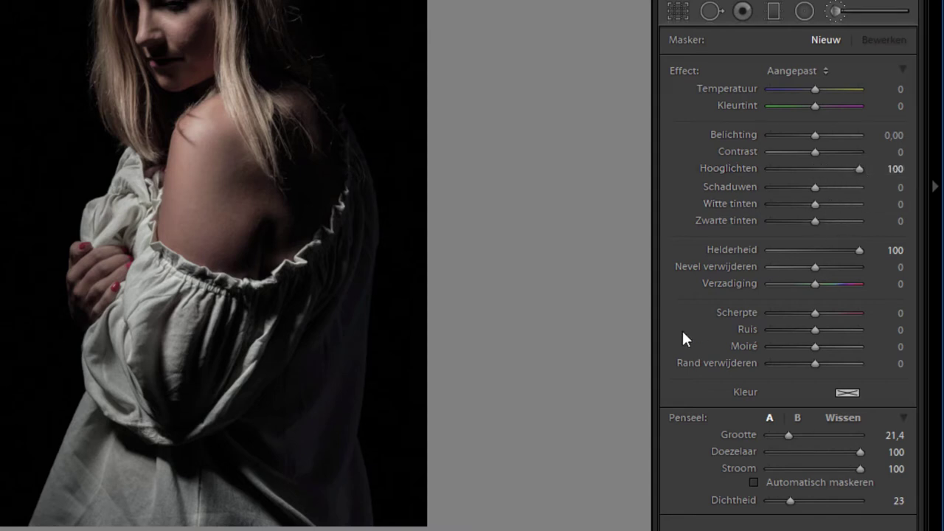
pyautogui.moveTo(820, 204); pyautogui.dragTo(833, 204)
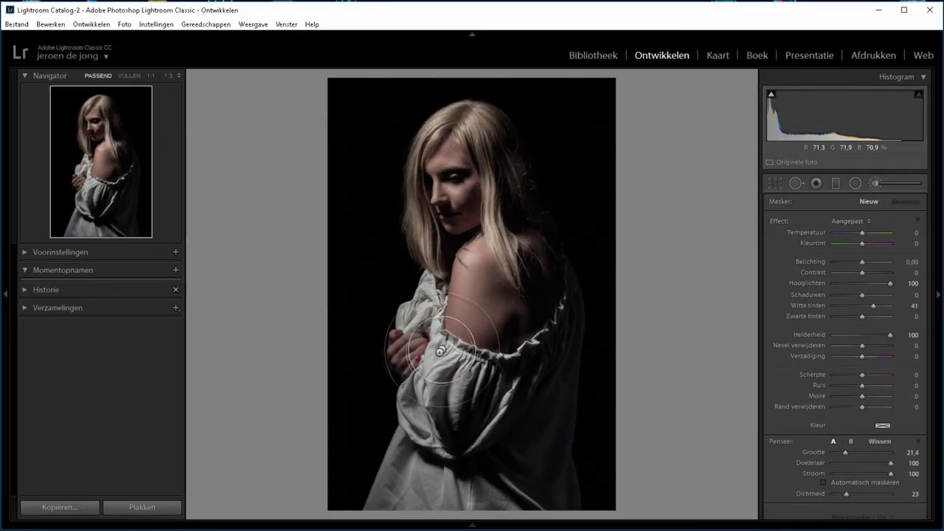
# - Paint brightening over the arm, sleeve and dress, resizing the brush with [ and ]
pyautogui.press('[')
pyautogui.press('[')
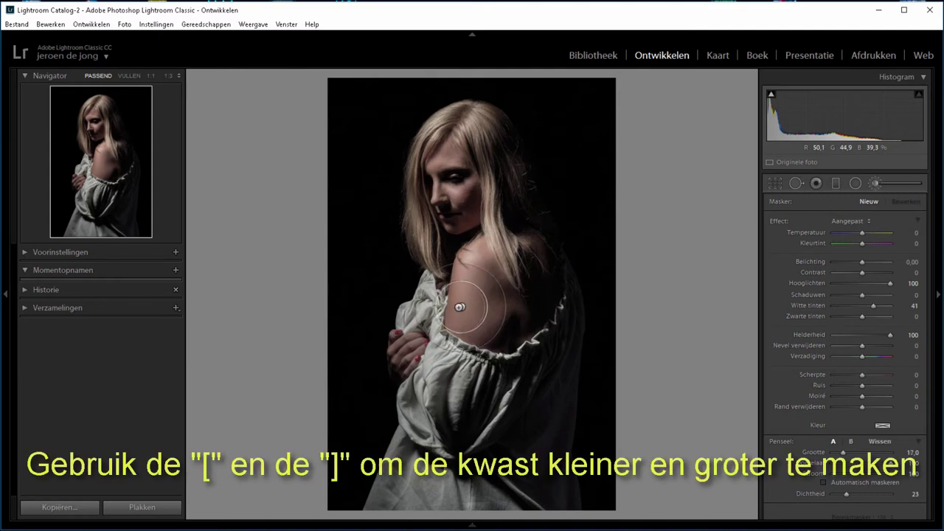
pyautogui.press('[')
pyautogui.press('[')
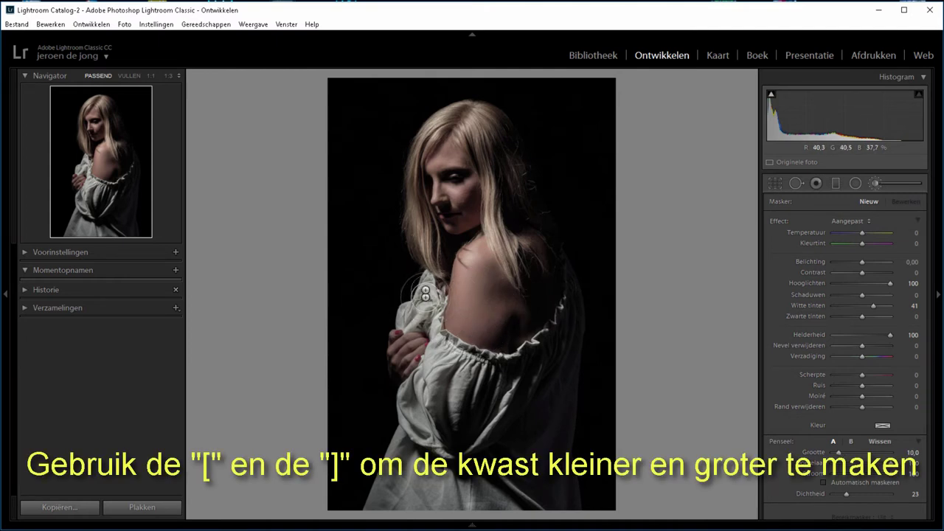
pyautogui.press('[')
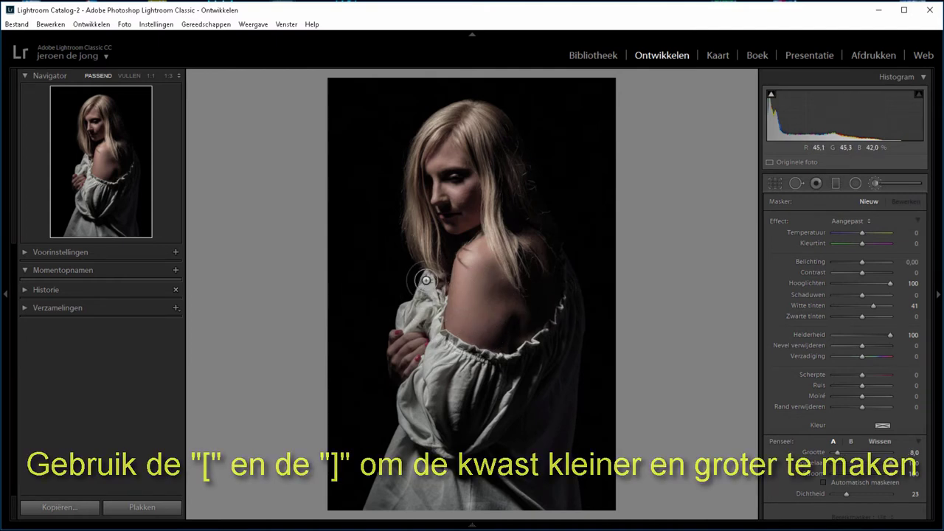
pyautogui.moveTo(425, 280); pyautogui.dragTo(437, 356)
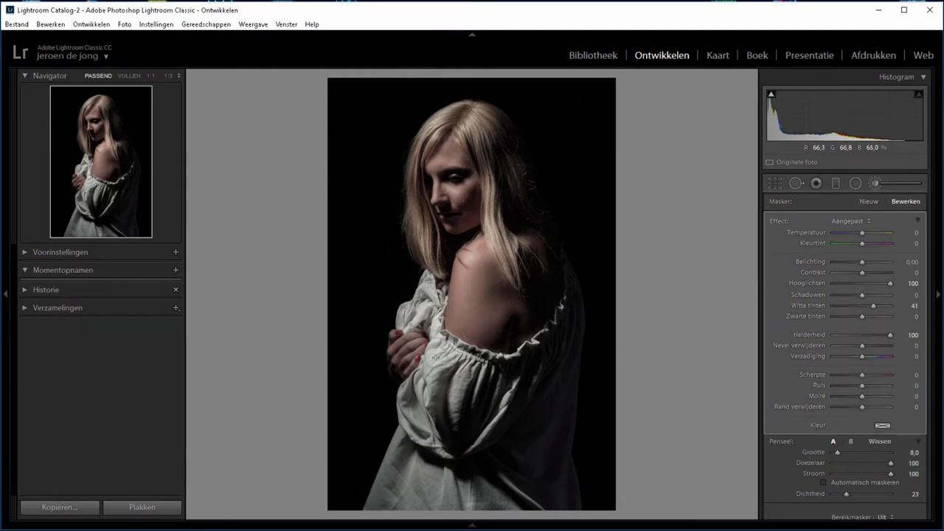
pyautogui.press('[')
pyautogui.press('[')
pyautogui.press('[')
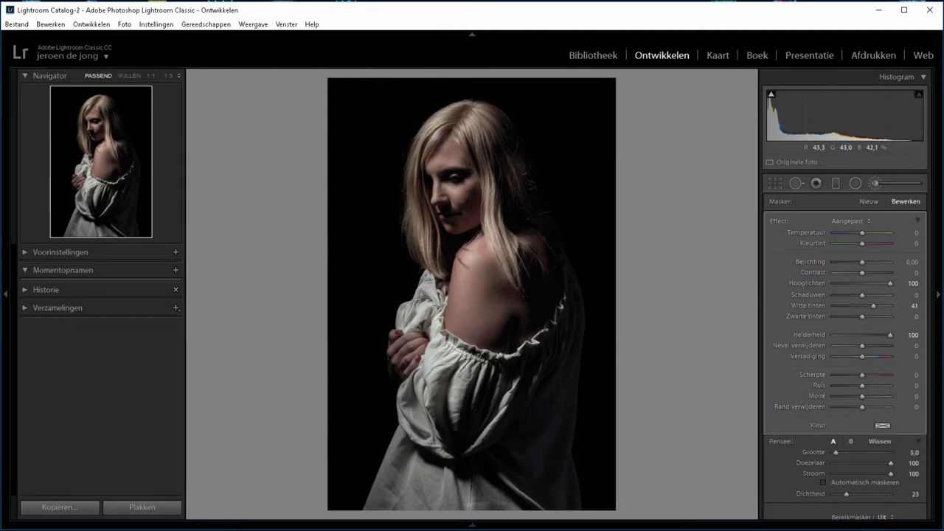
pyautogui.press('[')
pyautogui.press('[')
pyautogui.press('[')
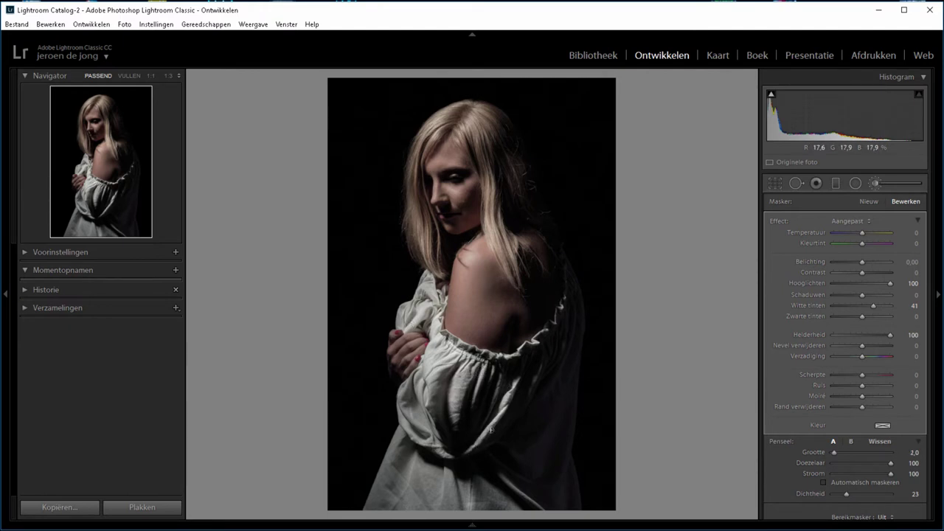
pyautogui.press(']')
pyautogui.press(']')
pyautogui.press('[')
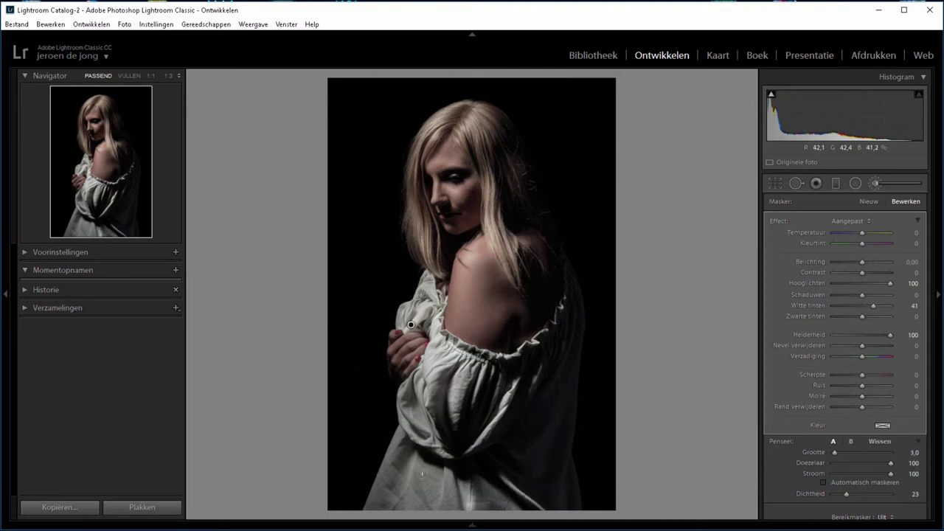
pyautogui.press(']')
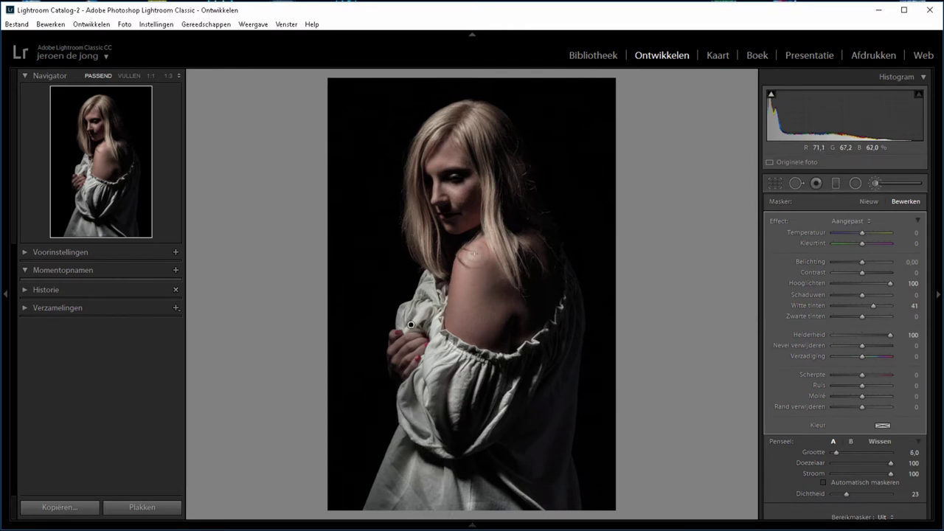
pyautogui.press(']')
pyautogui.press(']')
# - At 1:3 zoom, brighten the shoulder, nose and cheek with a resized brush
pyautogui.press('z')
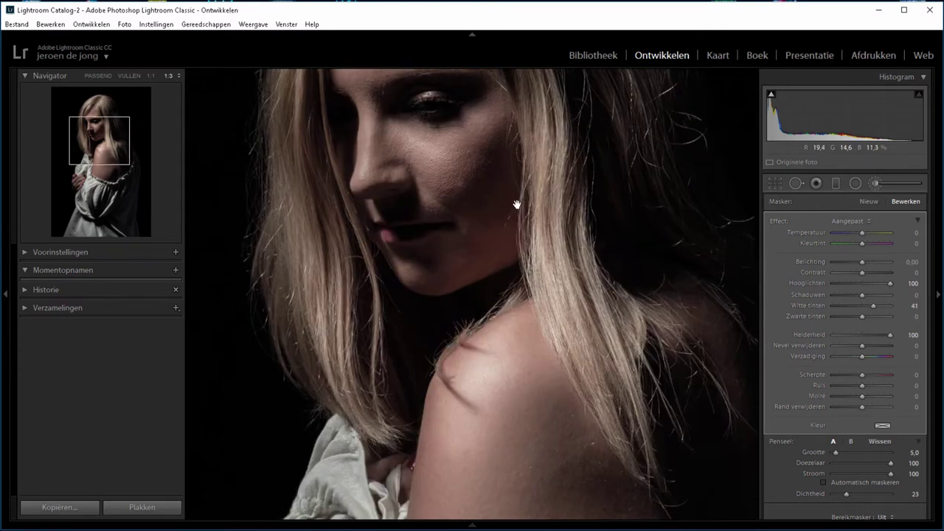
pyautogui.press('[')
pyautogui.press(']')
pyautogui.press(']')
pyautogui.press(']')
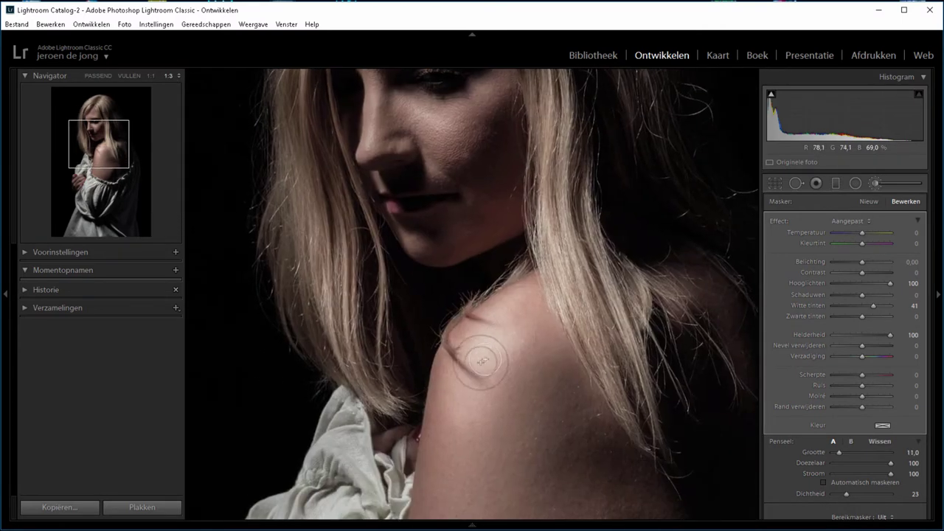
pyautogui.moveTo(512, 406); pyautogui.dragTo(529, 196)
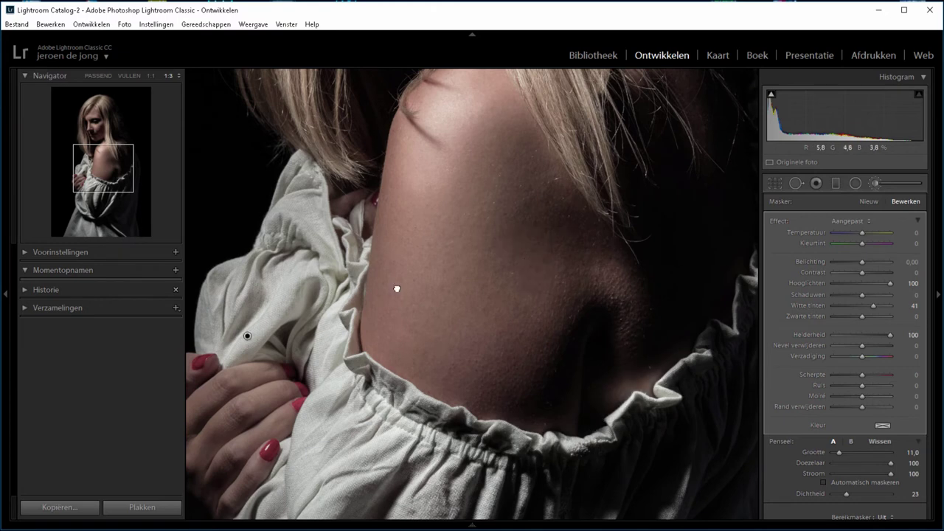
pyautogui.press('[')
pyautogui.press('[')
pyautogui.press('[')
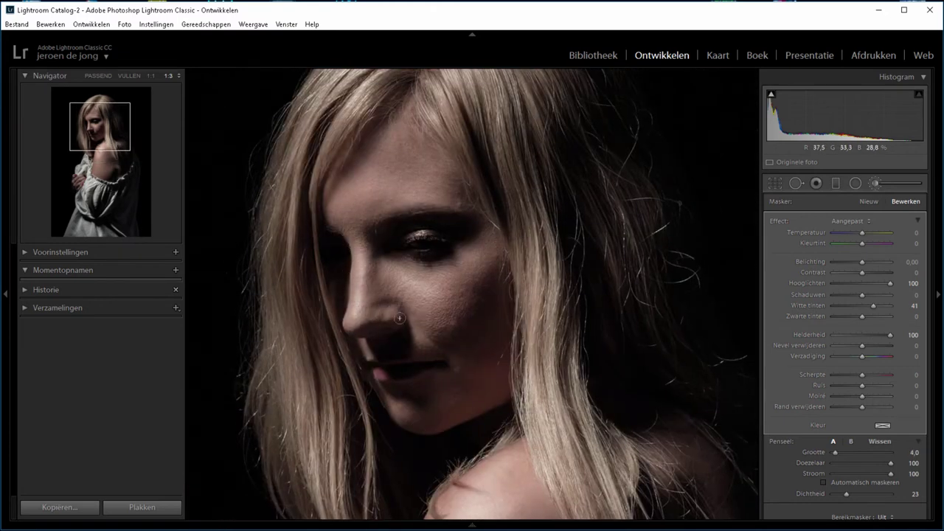
pyautogui.press(']')
pyautogui.press(']')
pyautogui.press(']')
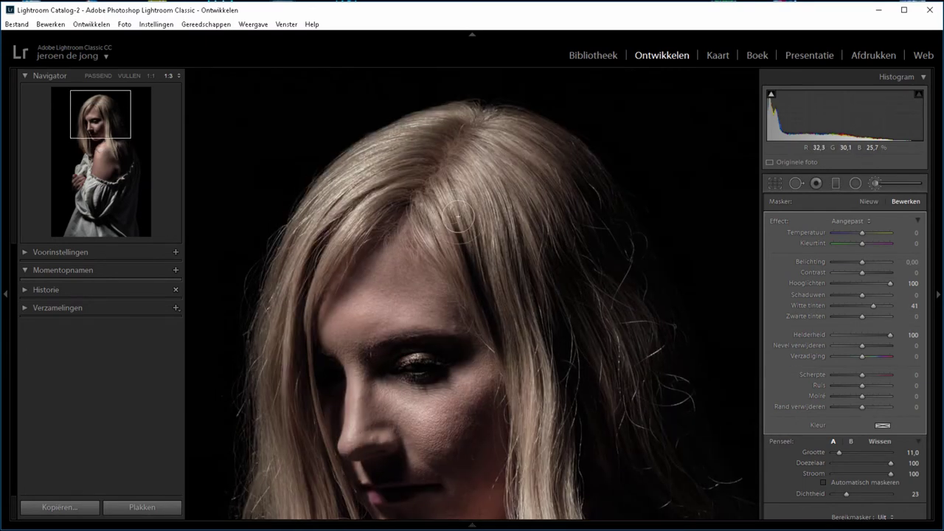
# - Brighten the hair above the forehead, then fit the whole portrait in view
pyautogui.moveTo(450, 87); pyautogui.dragTo(450, 146)
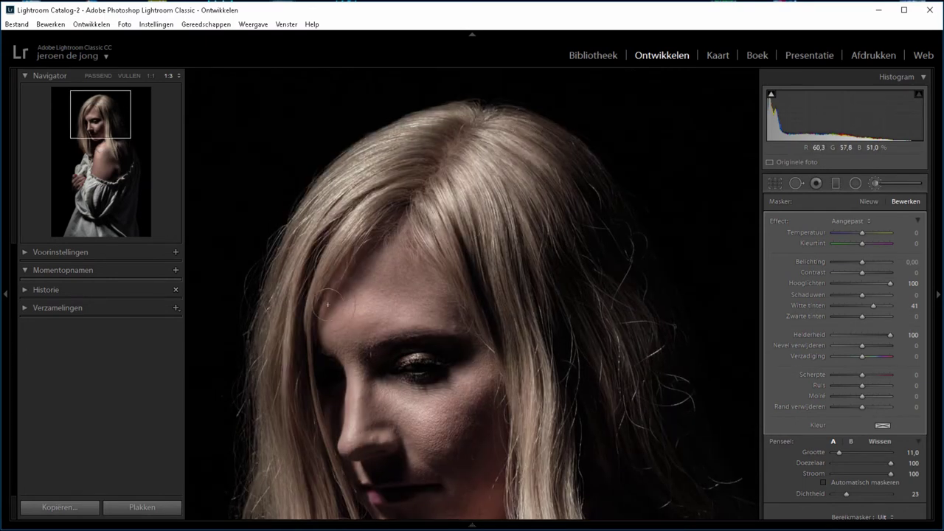
pyautogui.moveTo(289, 391); pyautogui.dragTo(333, 237)
pyautogui.moveTo(616, 278); pyautogui.dragTo(506, 396)
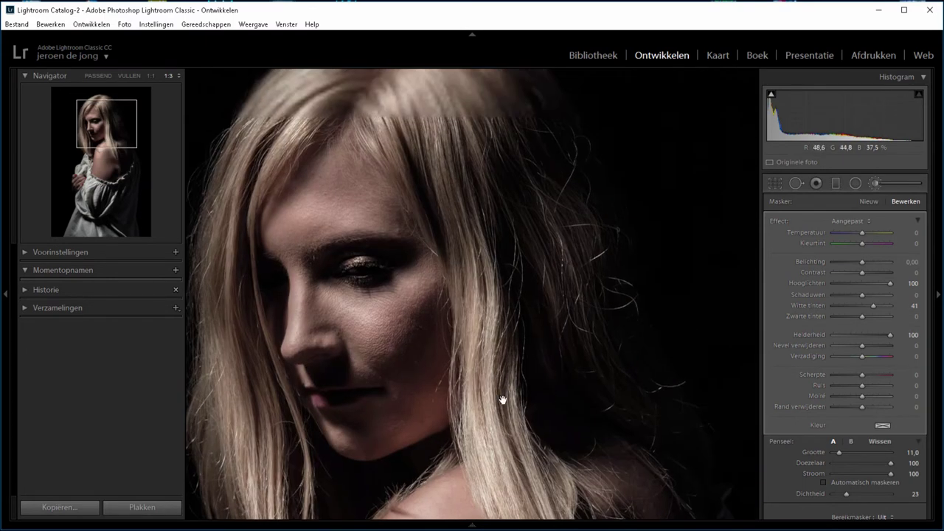
pyautogui.click(98, 76)
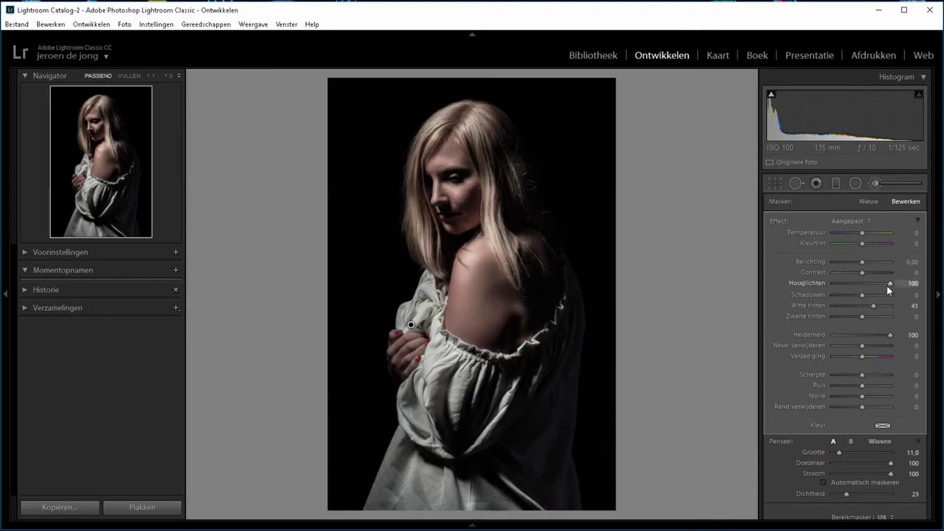
# - Lower the brush Highlights to 52, collapse the effect to Amount, and toggle the mask off and on
pyautogui.moveTo(887, 283); pyautogui.dragTo(876, 282)
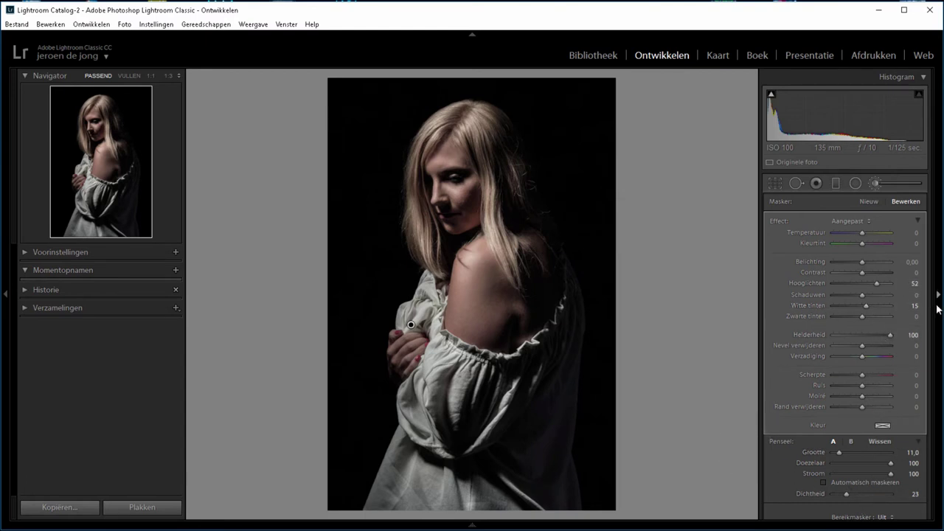
pyautogui.click(918, 220)
pyautogui.click(773, 347)
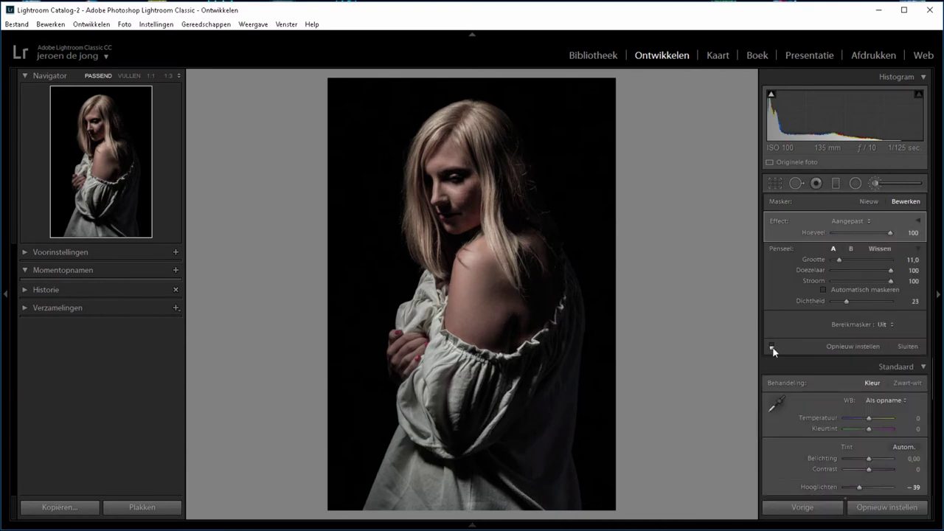
pyautogui.click(772, 348)
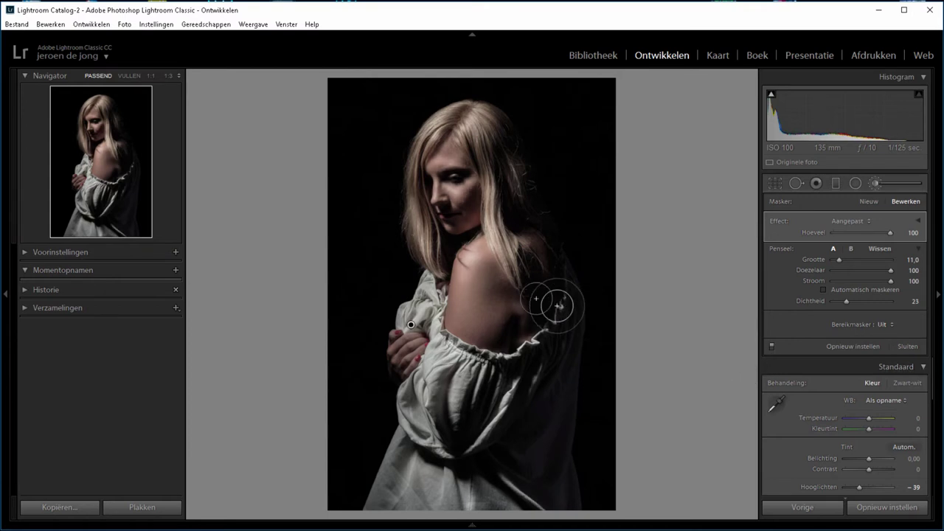
# - With the red overlay shown, extend the mask over the shoulder and erase it from the fingers
pyautogui.press('o')
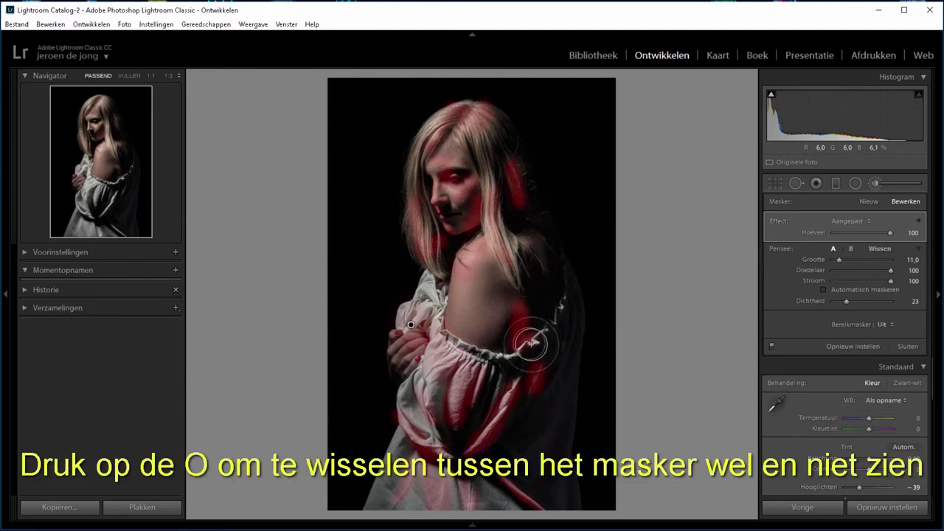
pyautogui.moveTo(504, 327); pyautogui.dragTo(479, 344)
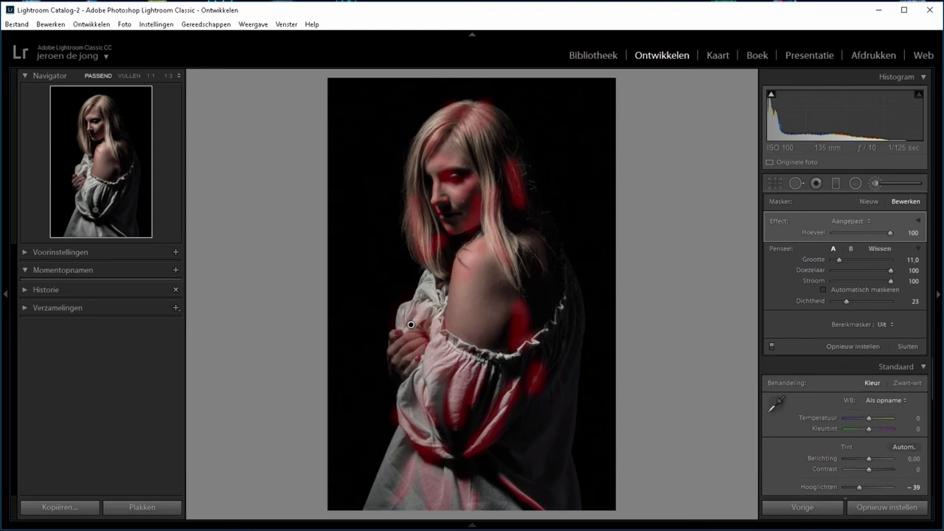
pyautogui.press('z')
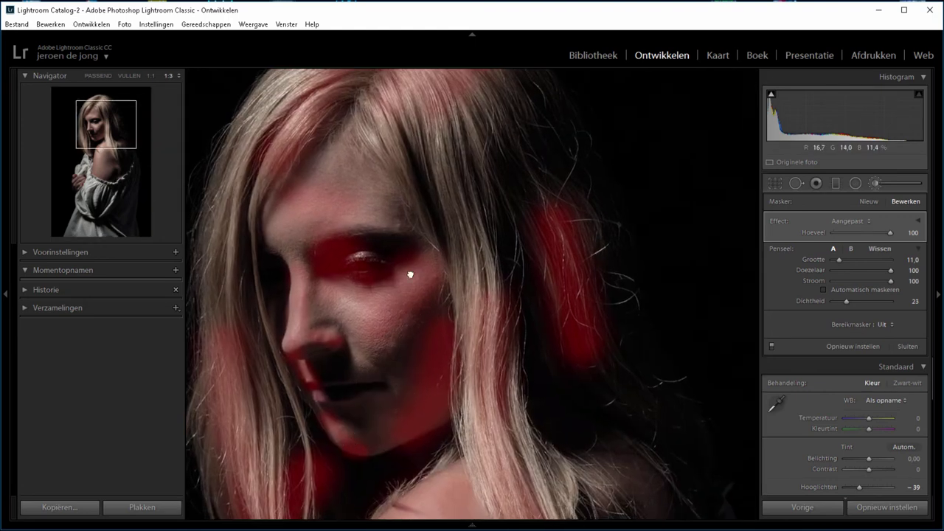
pyautogui.moveTo(407, 268)
pyautogui.mouseDown()
pyautogui.moveTo(488, 127)
pyautogui.moveTo(418, 49)
pyautogui.mouseUp()
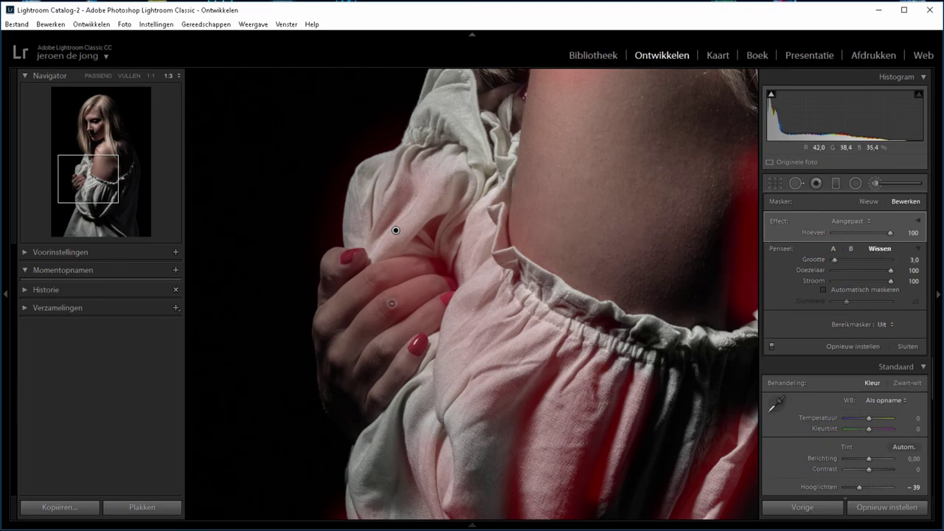
pyautogui.scroll(4, 370, 302)
pyautogui.scroll(-1, 384, 284)
pyautogui.moveTo(424, 336)
pyautogui.mouseDown()
pyautogui.moveTo(331, 303)
pyautogui.moveTo(391, 354)
pyautogui.mouseUp()
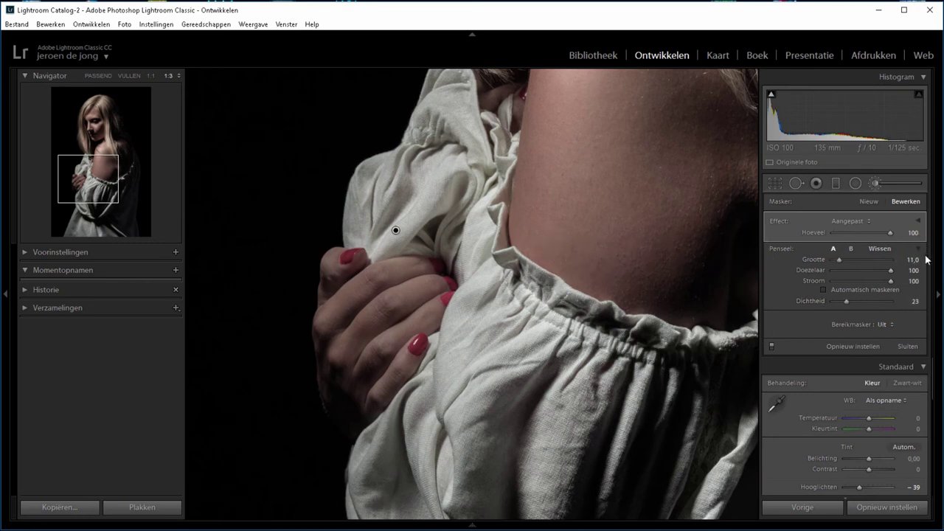
pyautogui.click(107, 76)
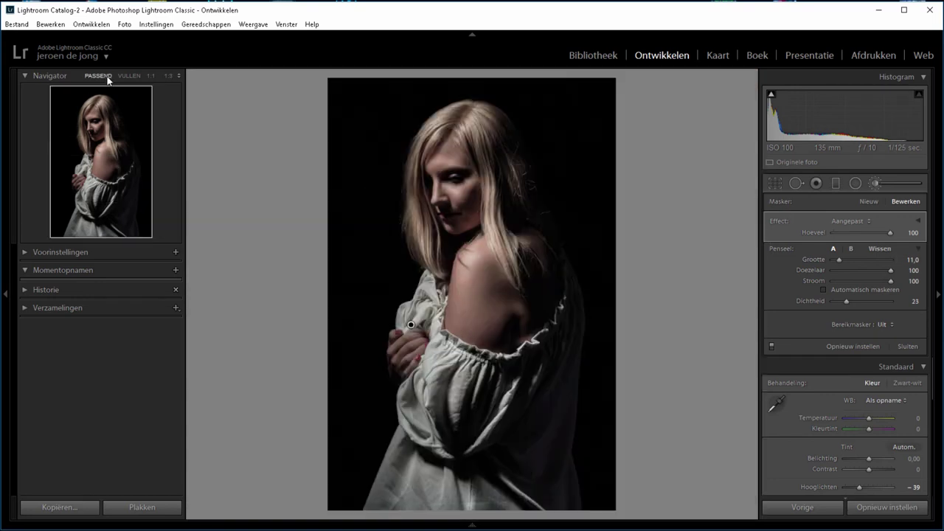
# - Start a second brush mask with Highlights and Whites reset, Shadows -100 and Blacks -33
pyautogui.click(918, 221)
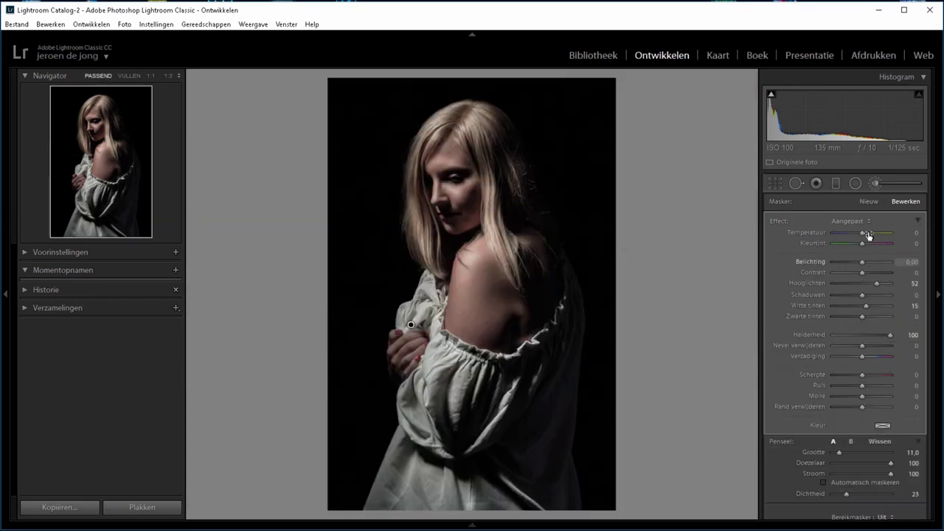
pyautogui.click(866, 201)
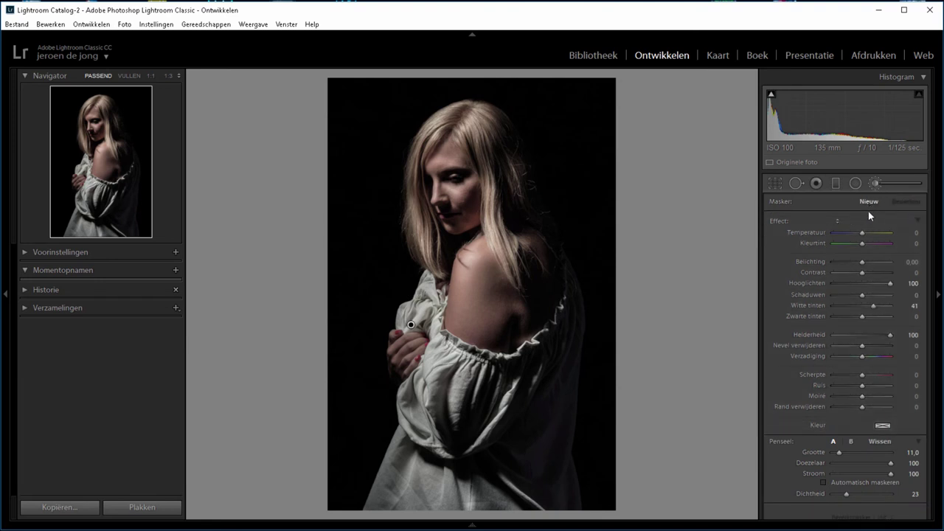
pyautogui.doubleClick(891, 284)
pyautogui.doubleClick(872, 305)
pyautogui.moveTo(860, 292); pyautogui.dragTo(826, 292)
pyautogui.click(852, 317)
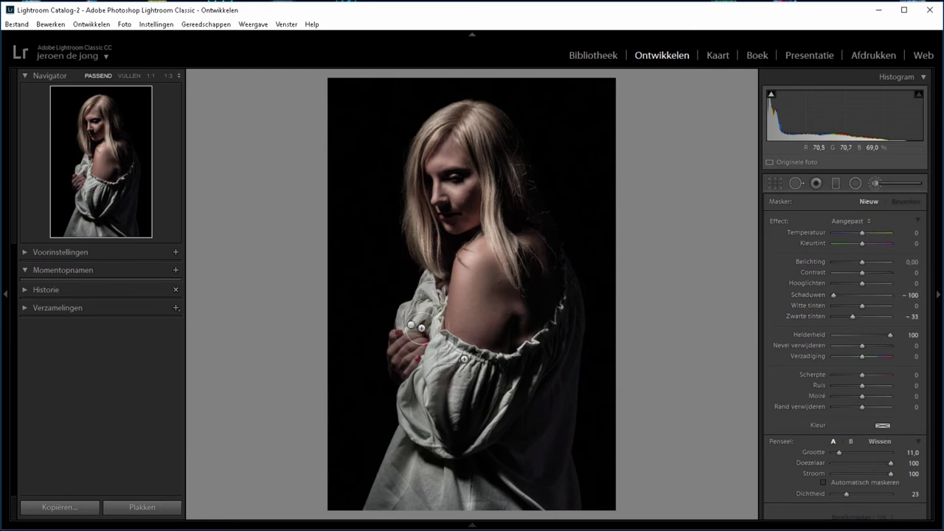
# - Paint the darkening down the shadowed lower-right side of the dress
pyautogui.scroll(3, 554, 398)
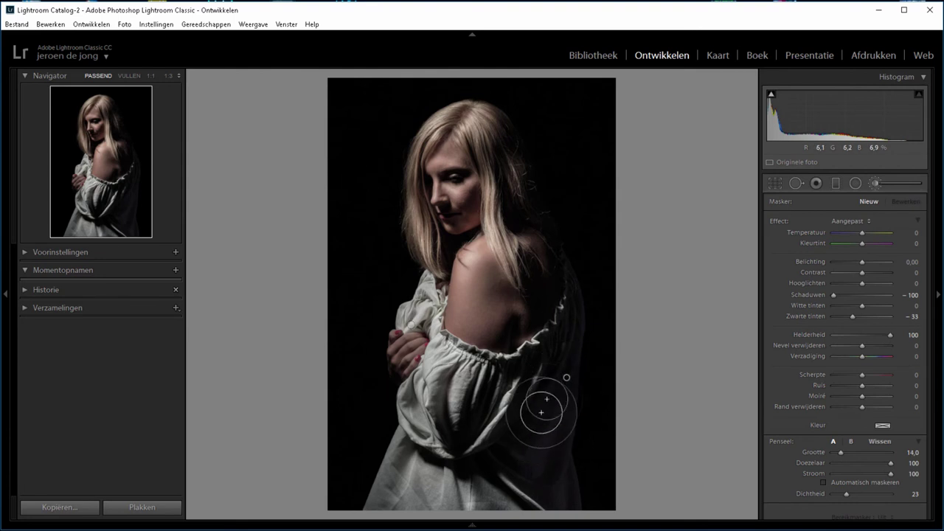
pyautogui.moveTo(549, 439); pyautogui.dragTo(565, 503)
pyautogui.scroll(-4, 512, 331)
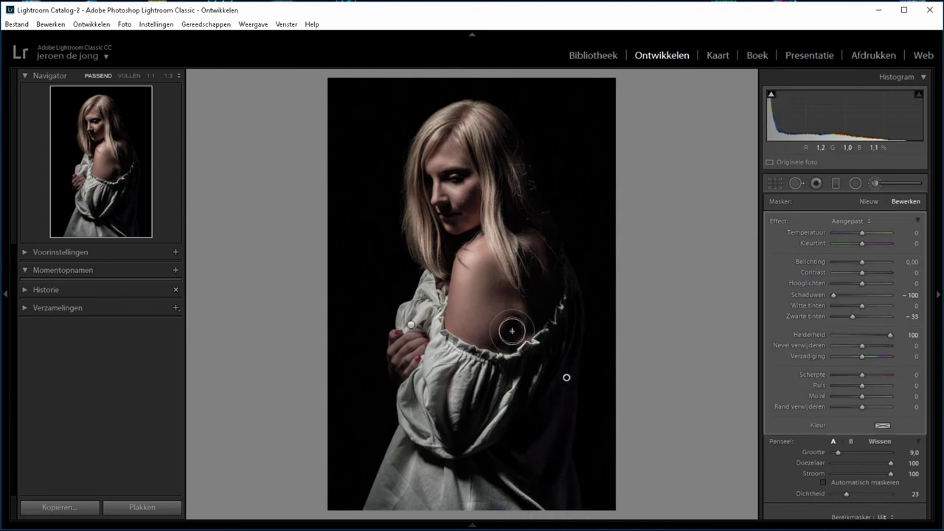
pyautogui.scroll(-3, 507, 262)
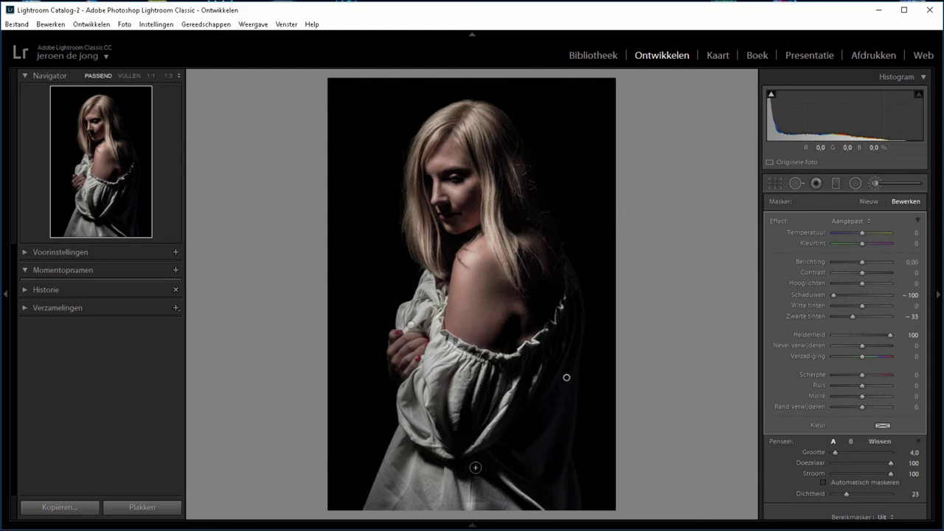
# - Zoom to 1:3 and inspect the face, hair and shoulder with the darkening brush sized to 7,0
pyautogui.click(169, 75)
pyautogui.moveTo(600, 183); pyautogui.dragTo(491, 454)
pyautogui.press('[')
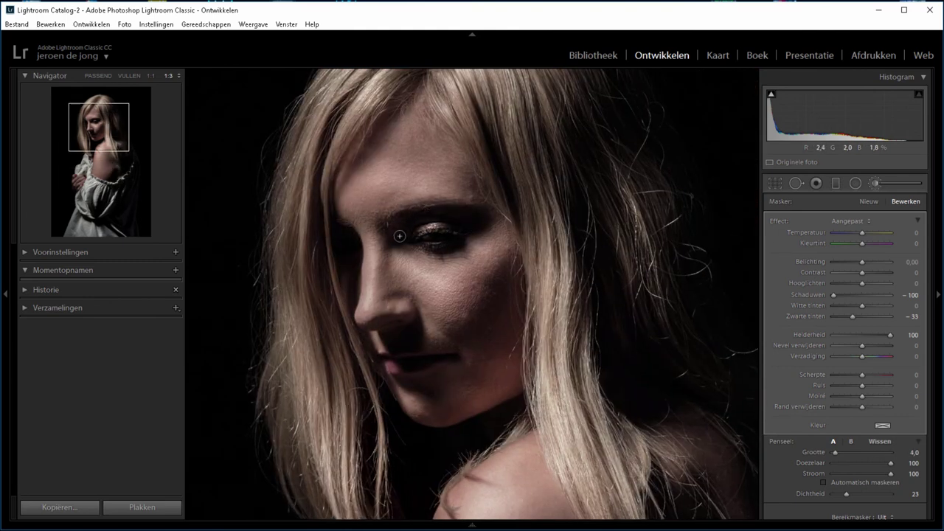
pyautogui.press(']')
pyautogui.press(']')
pyautogui.scroll(5, 616, 400)
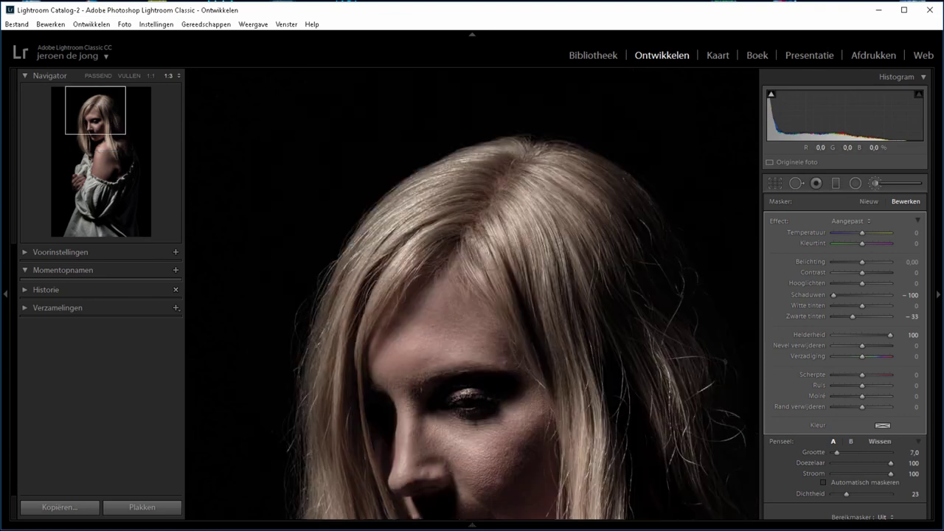
pyautogui.press(']')
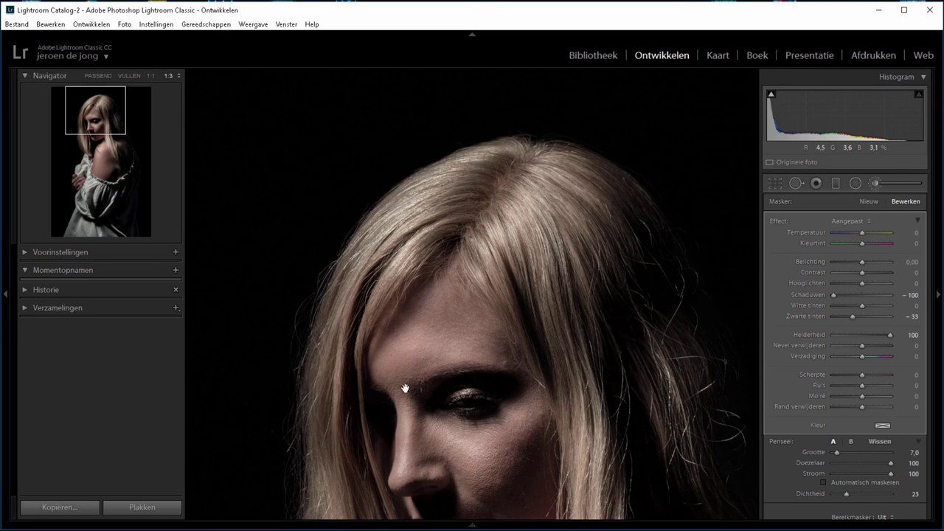
pyautogui.moveTo(368, 393); pyautogui.dragTo(377, 192)
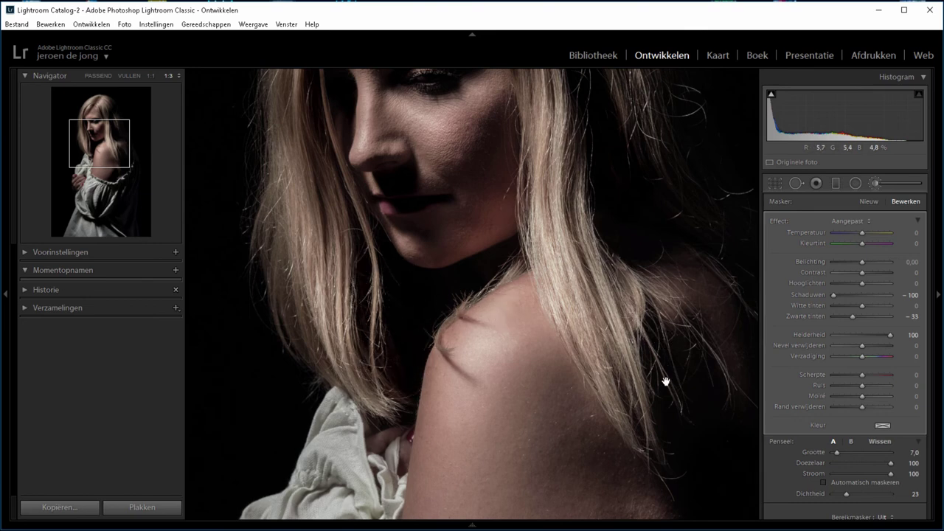
pyautogui.moveTo(665, 381)
pyautogui.mouseDown()
pyautogui.moveTo(589, 295)
pyautogui.moveTo(607, 143)
pyautogui.mouseUp()
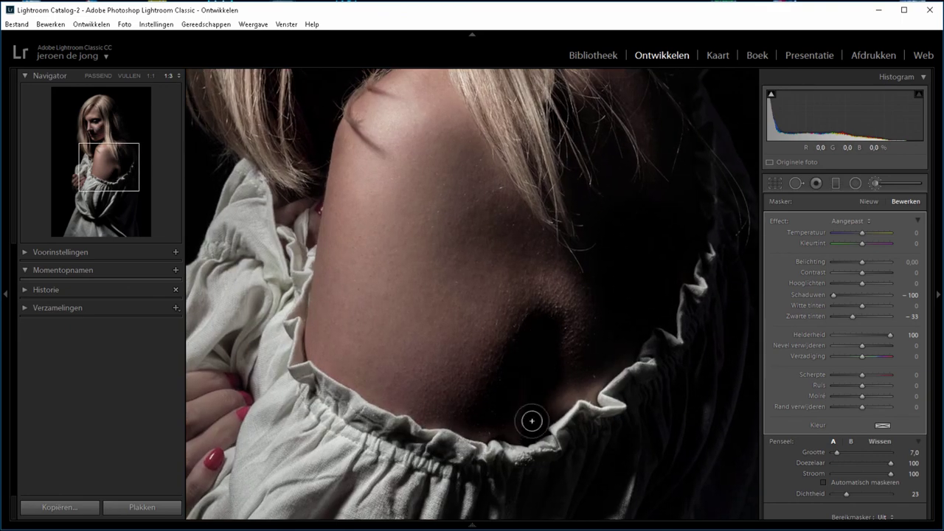
# - Fit the portrait, collapse the darkening effect to Amount 100, and toggle the mask off and on
pyautogui.click(102, 76)
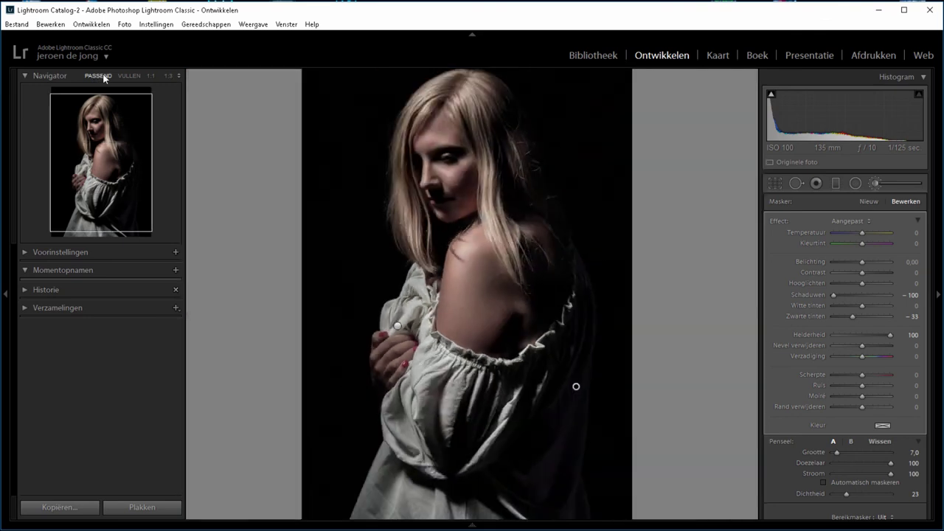
pyautogui.click(918, 221)
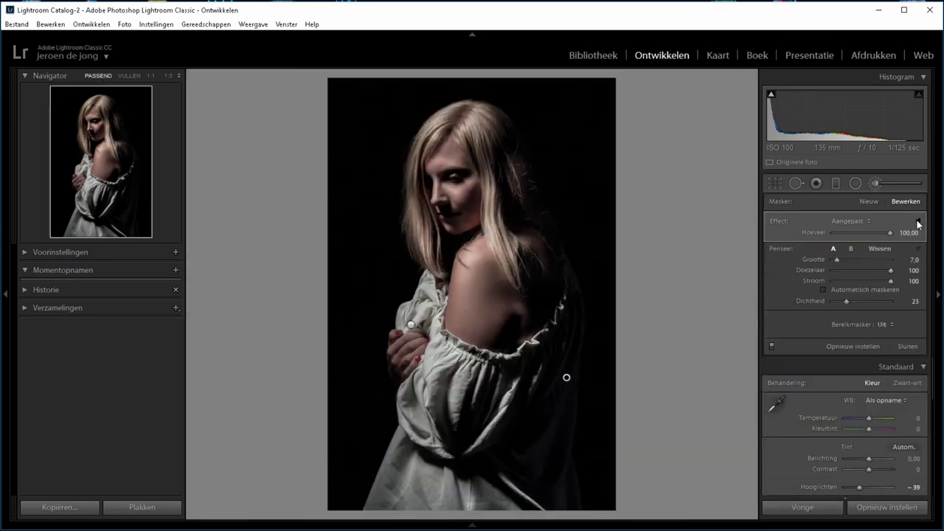
pyautogui.click(772, 346)
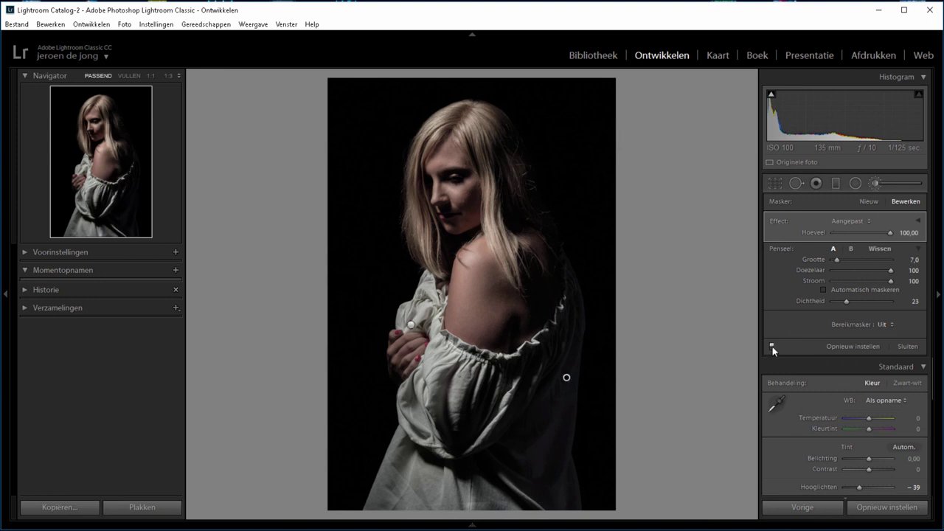
pyautogui.click(771, 346)
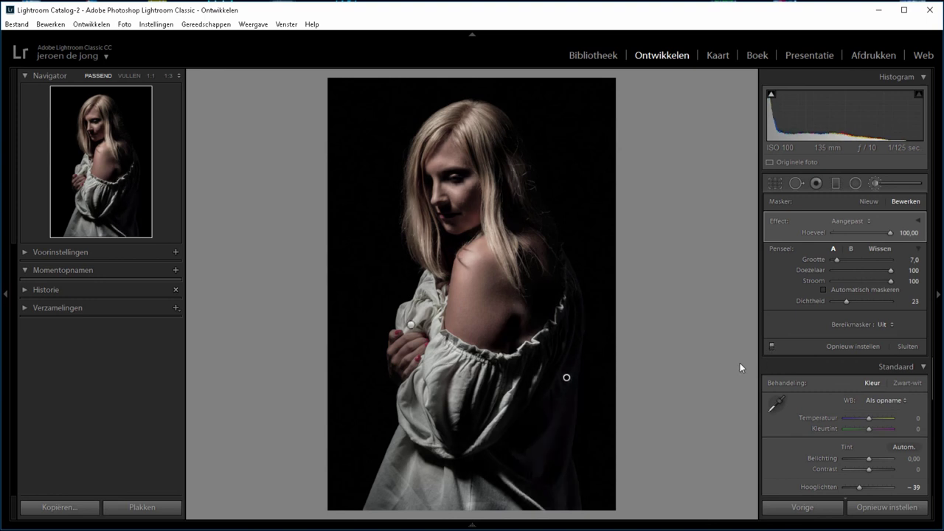